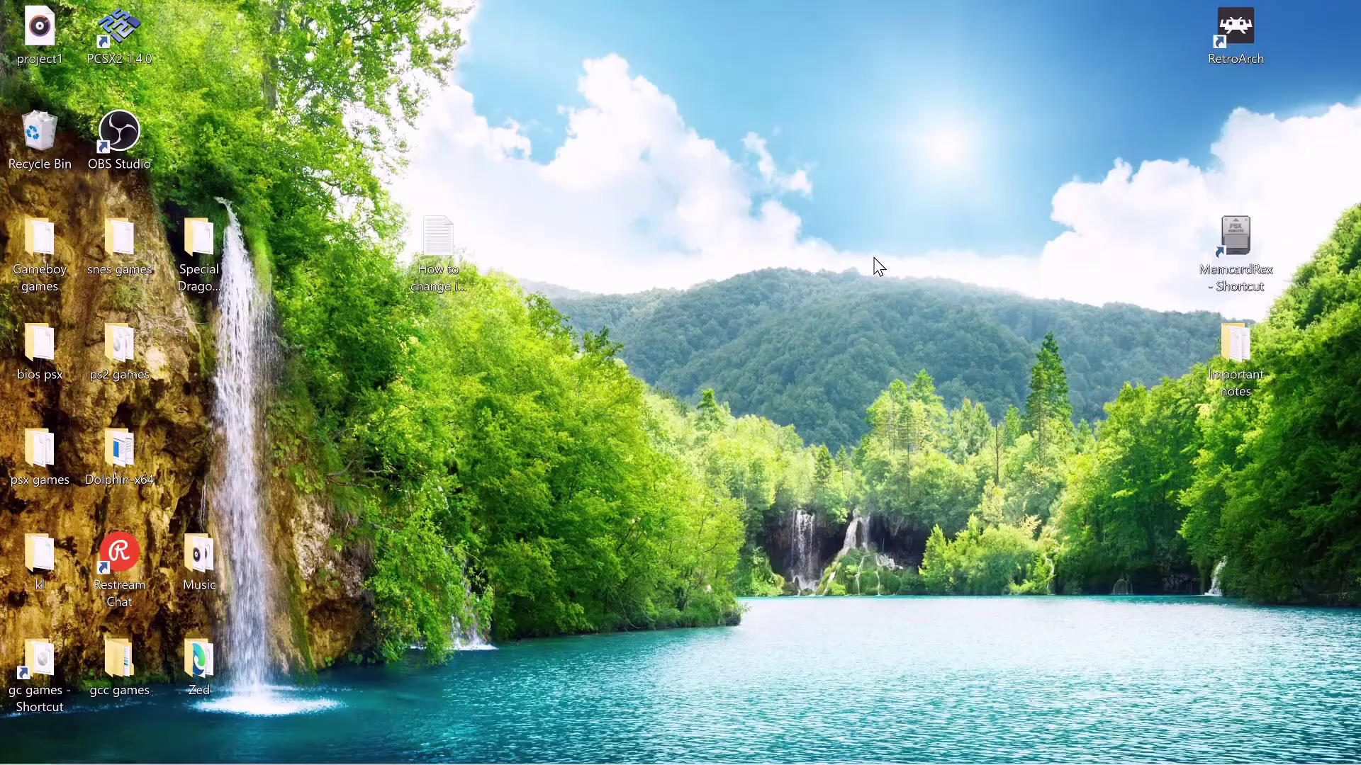
- Launch RetroArch and load the Beetle PSX HW PlayStation core
double_click(1236, 30)
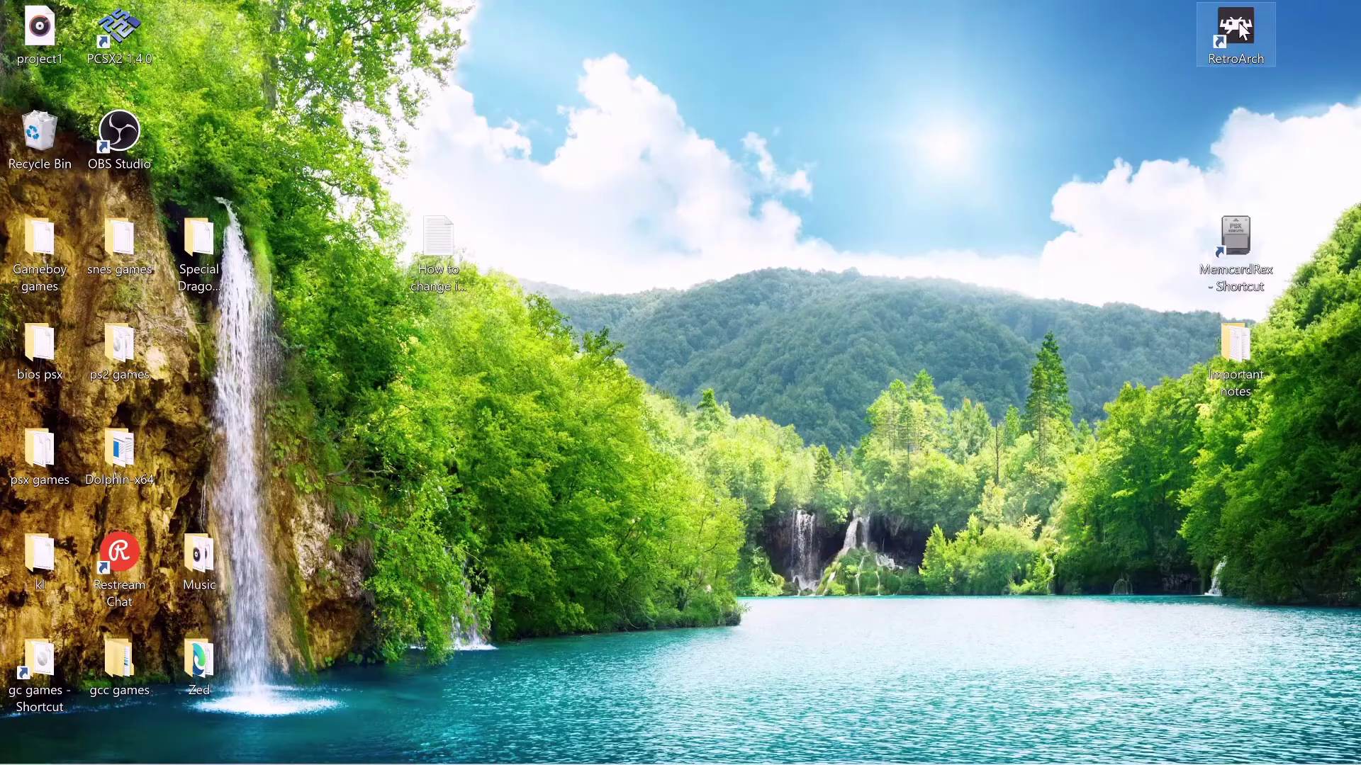
left_click(495, 101)
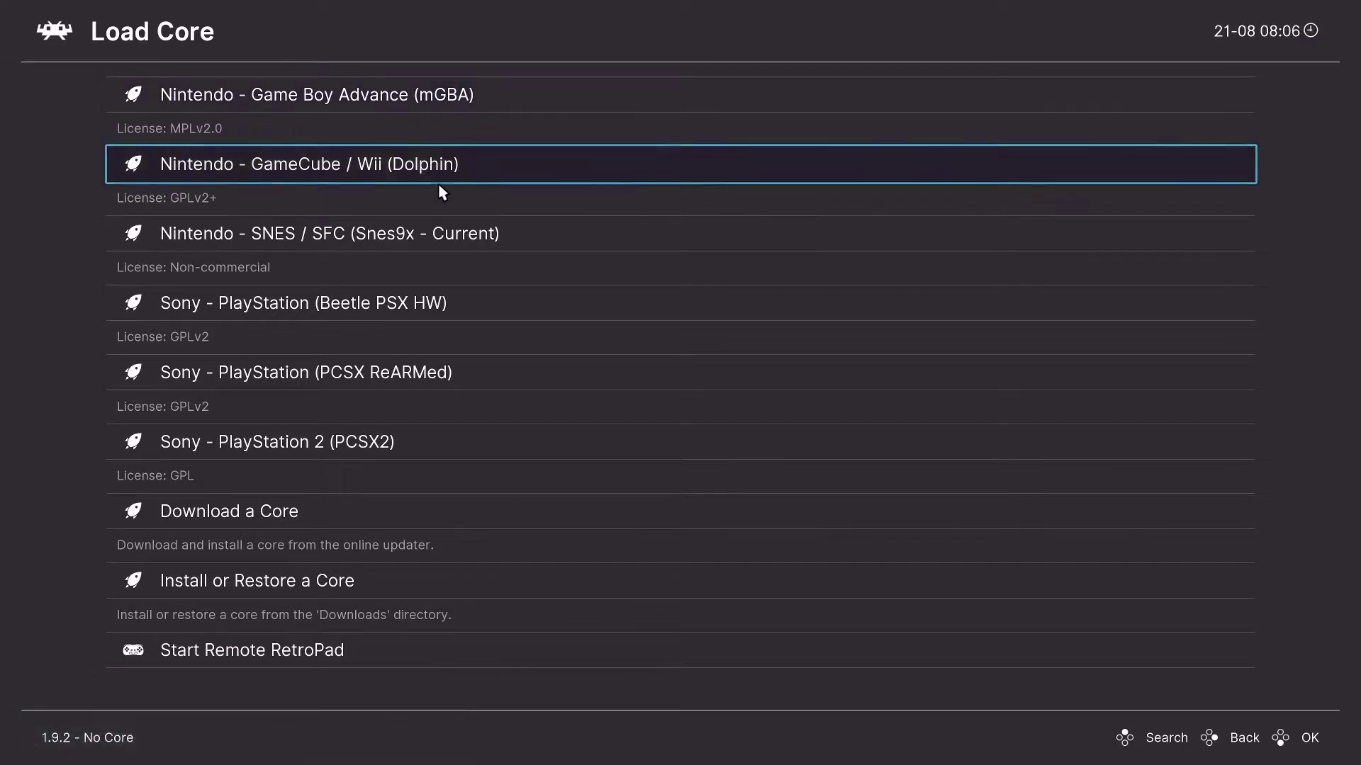
left_click(471, 306)
- Start Evil Zone (USA) from the History list
left_click(97, 183)
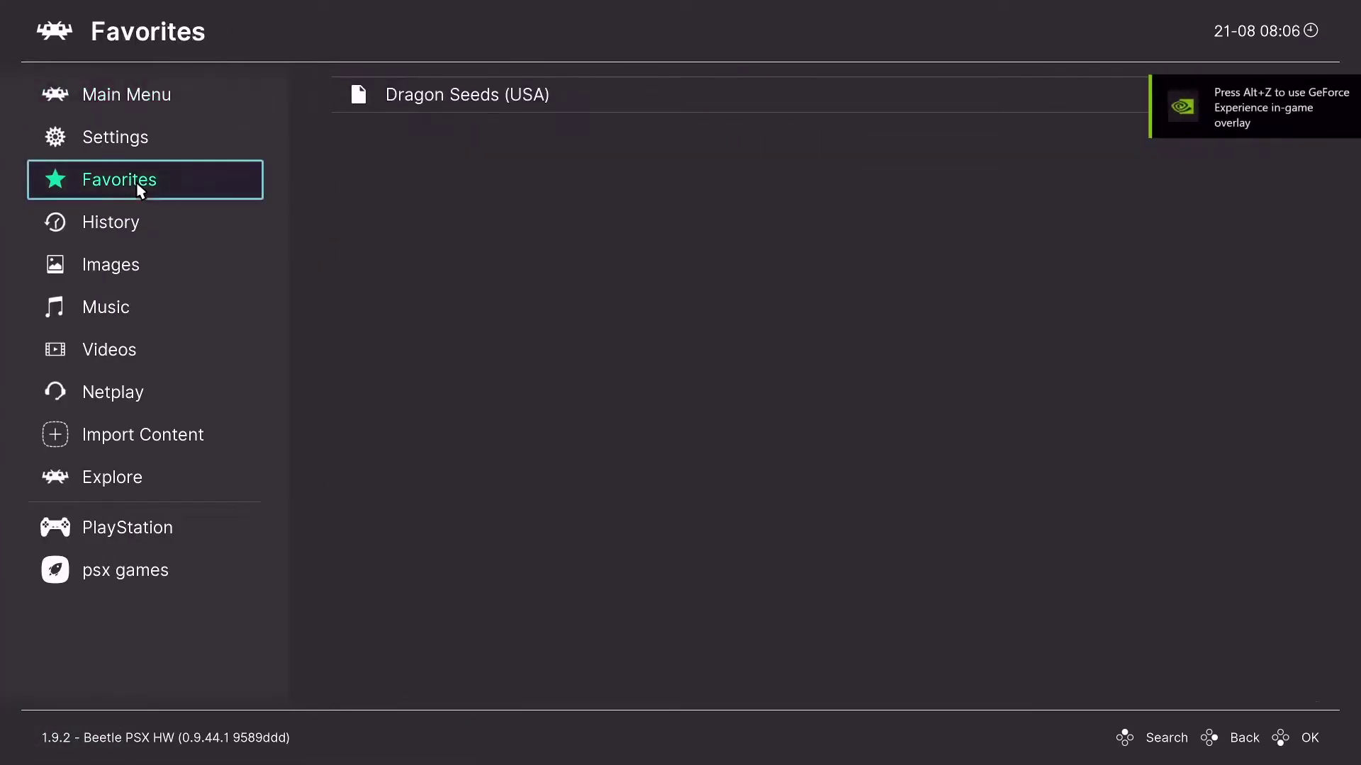
left_click(137, 225)
left_click(404, 104)
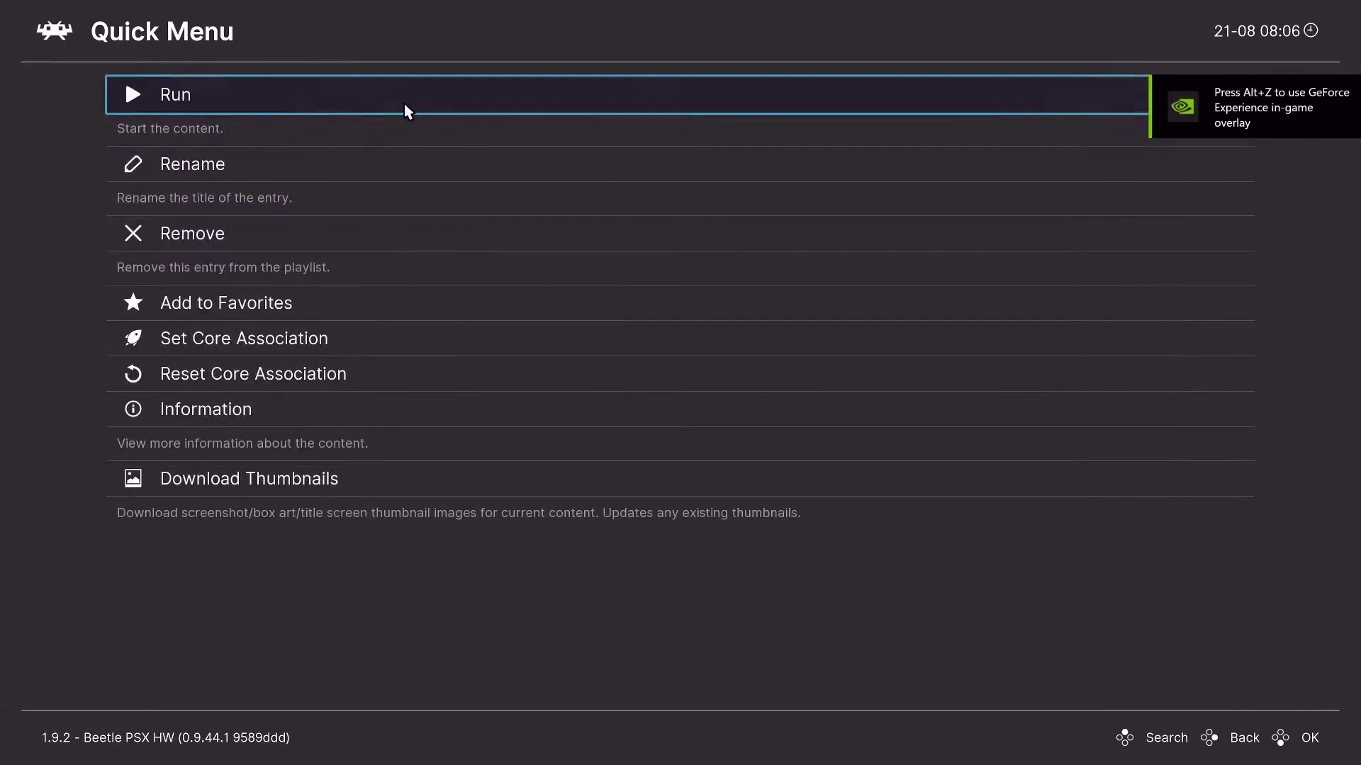
left_click(404, 104)
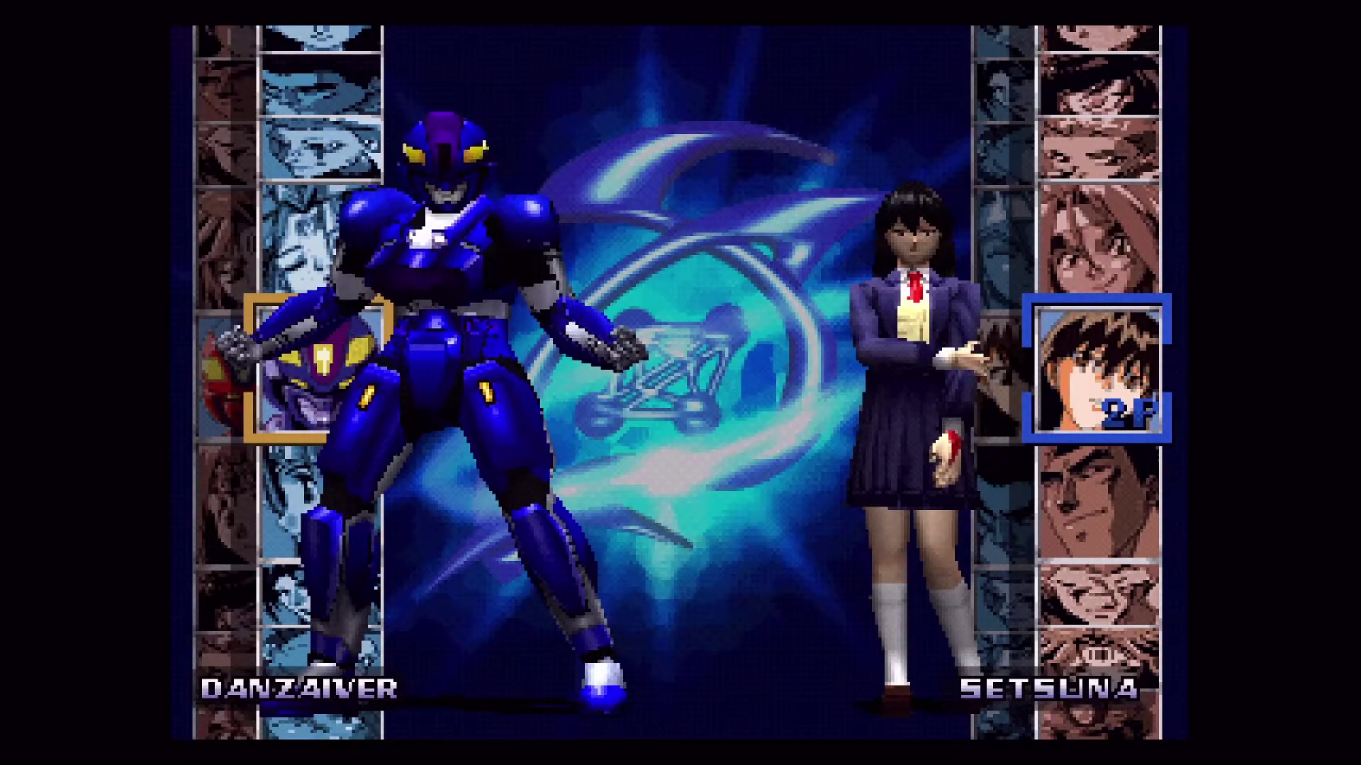
- Pause the game with F1 and open the Beetle PSX HW core Options list
key("F1")
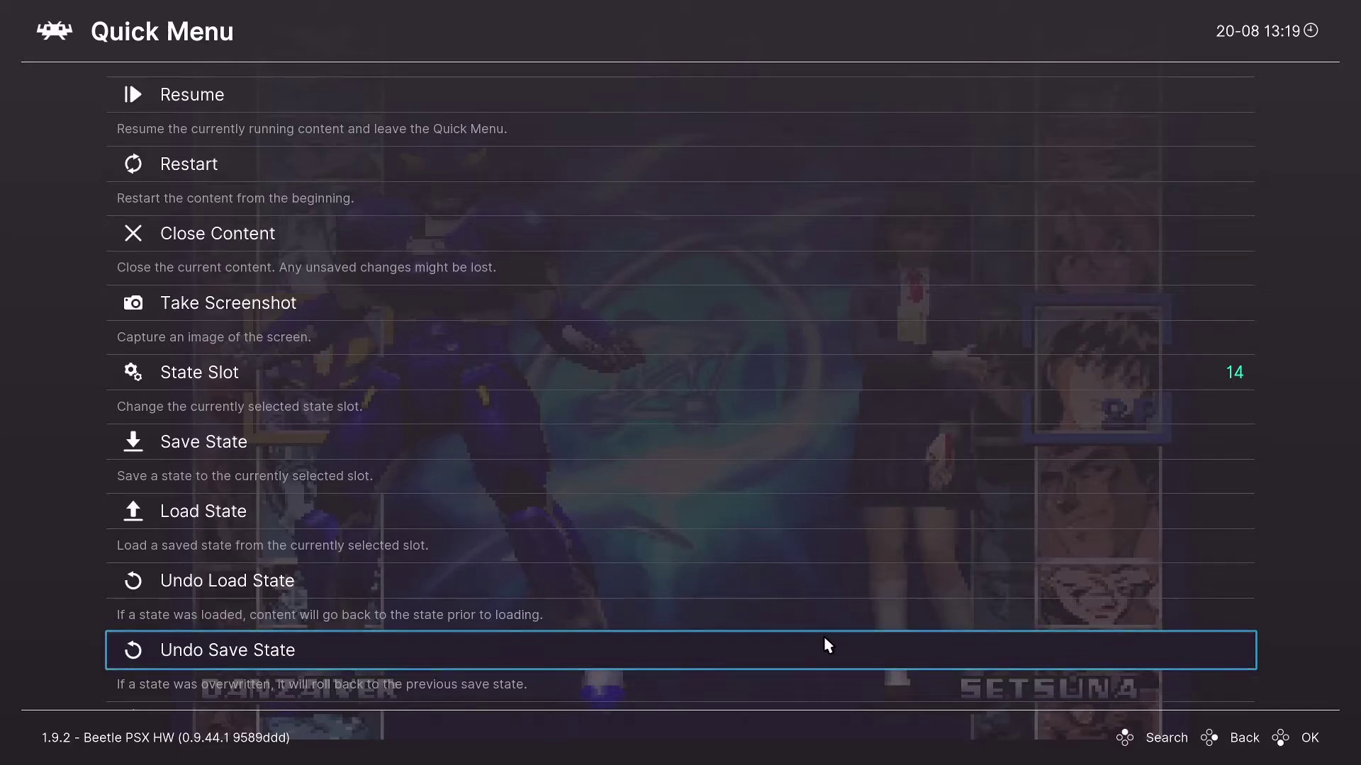
key("Down")
key("Down")
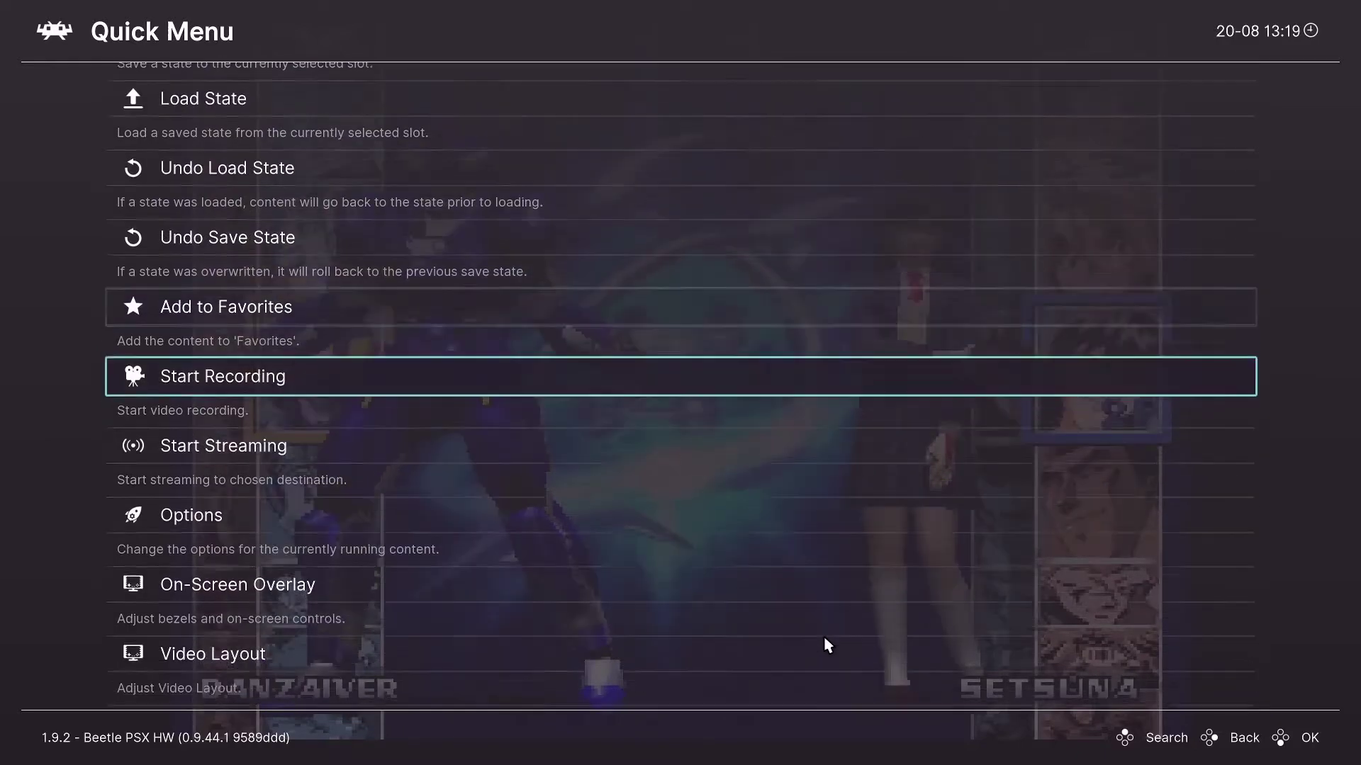
key("Down")
key("Down")
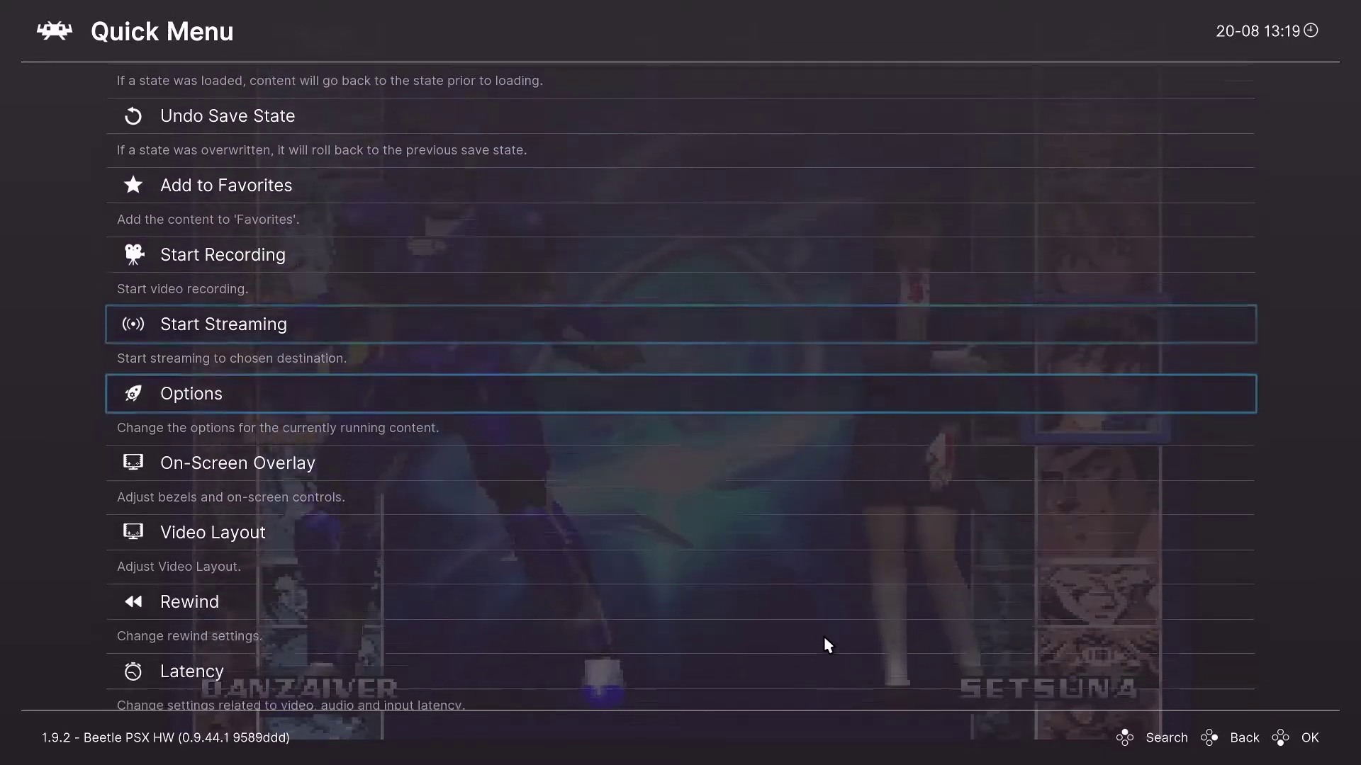
key("Return")
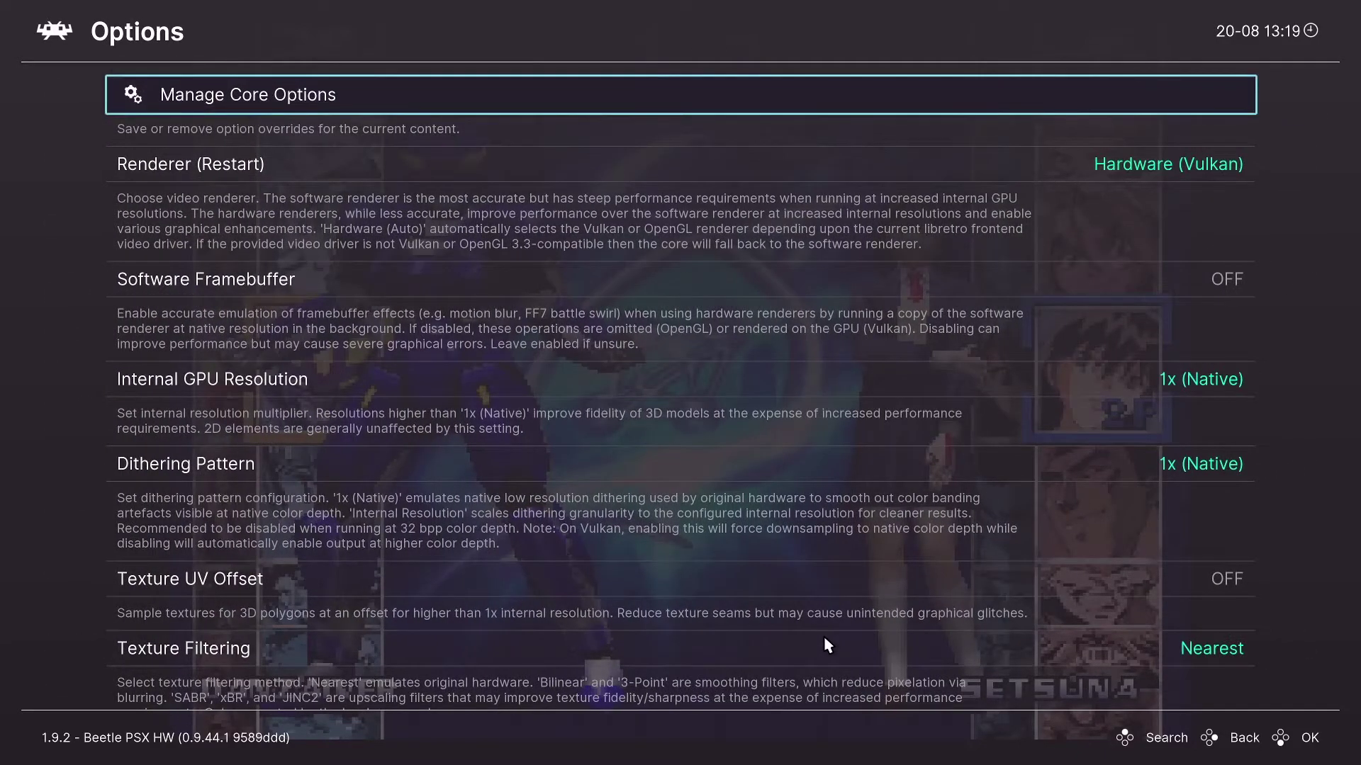
key("Down")
key("Down")
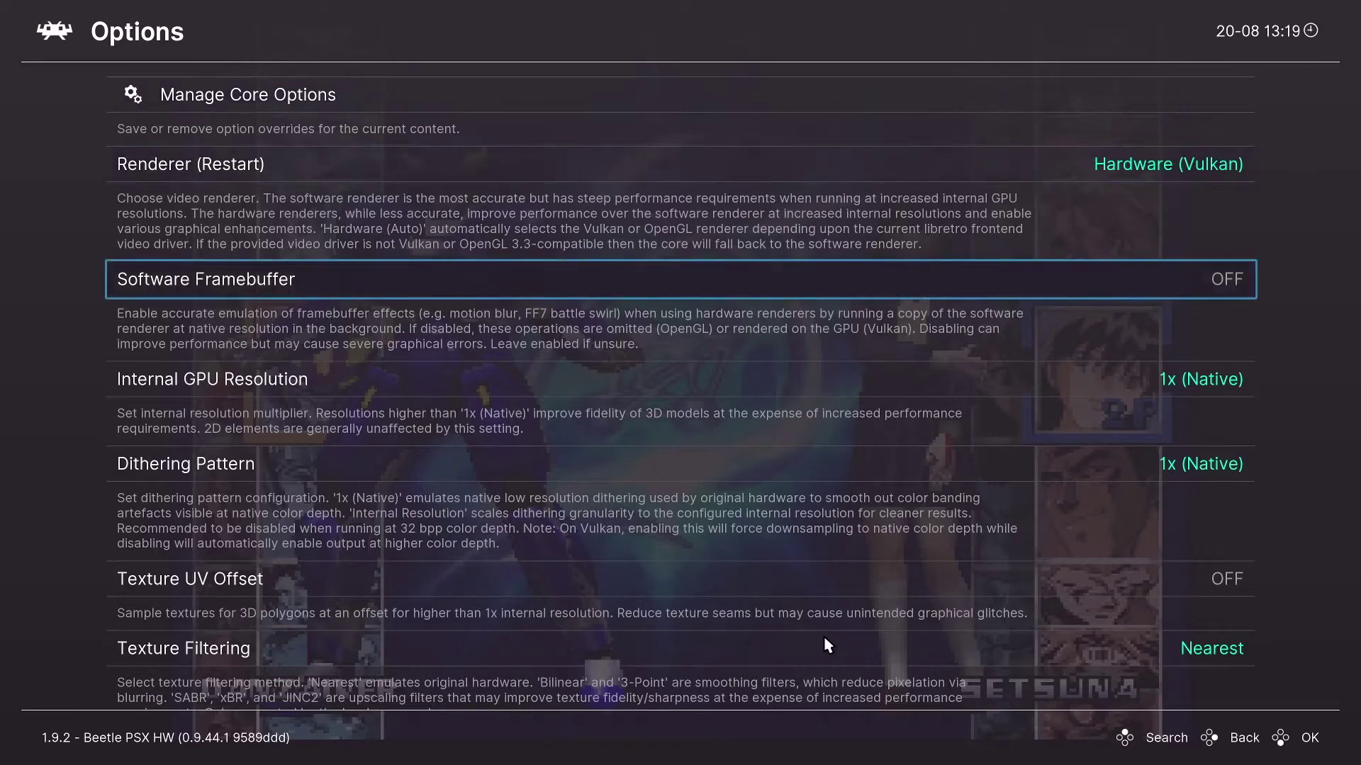
- Move to the Internal GPU Resolution setting in the core options
key("Down")
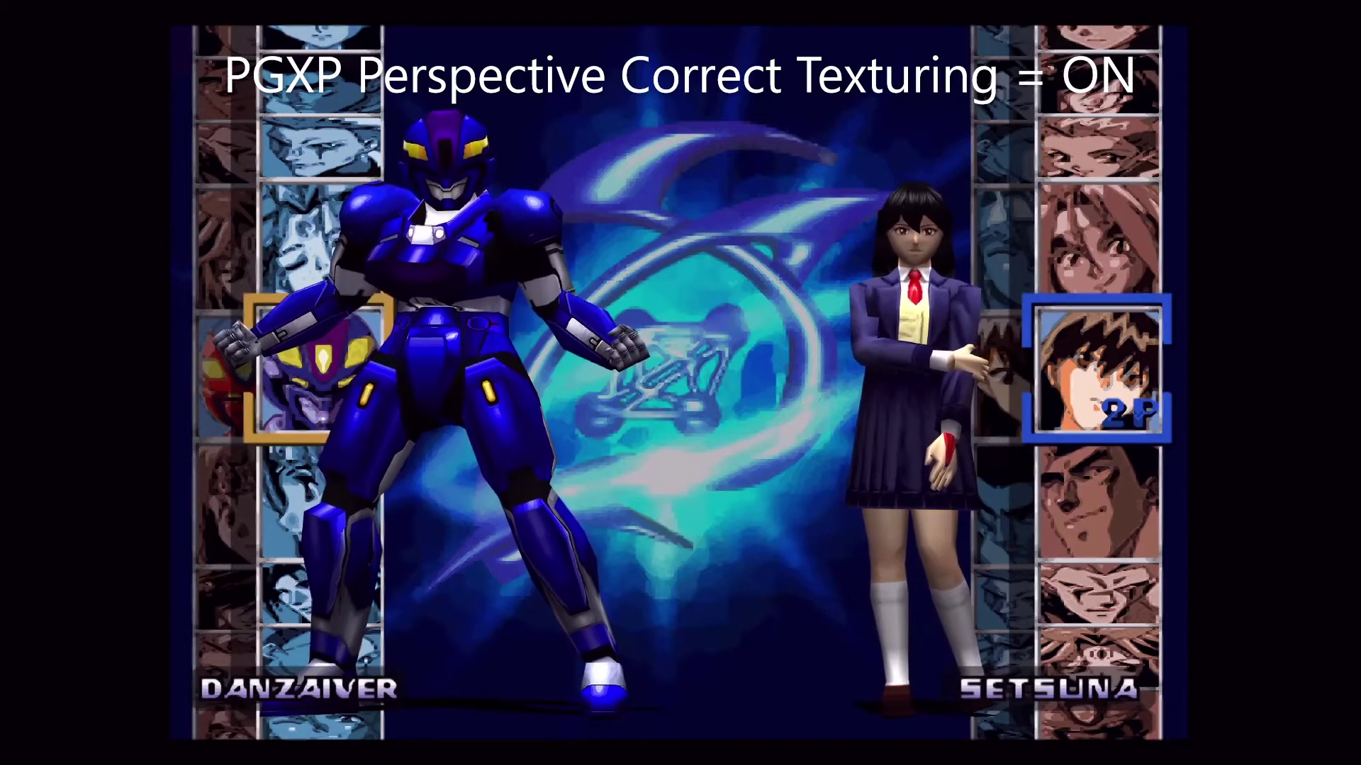
- Set Widescreen Mode Hack to ON with a 16:9 hack aspect ratio, then resume the game
key("F1")
key("Down")
key("Down")
key("Down")
key("Down")
key("Down")
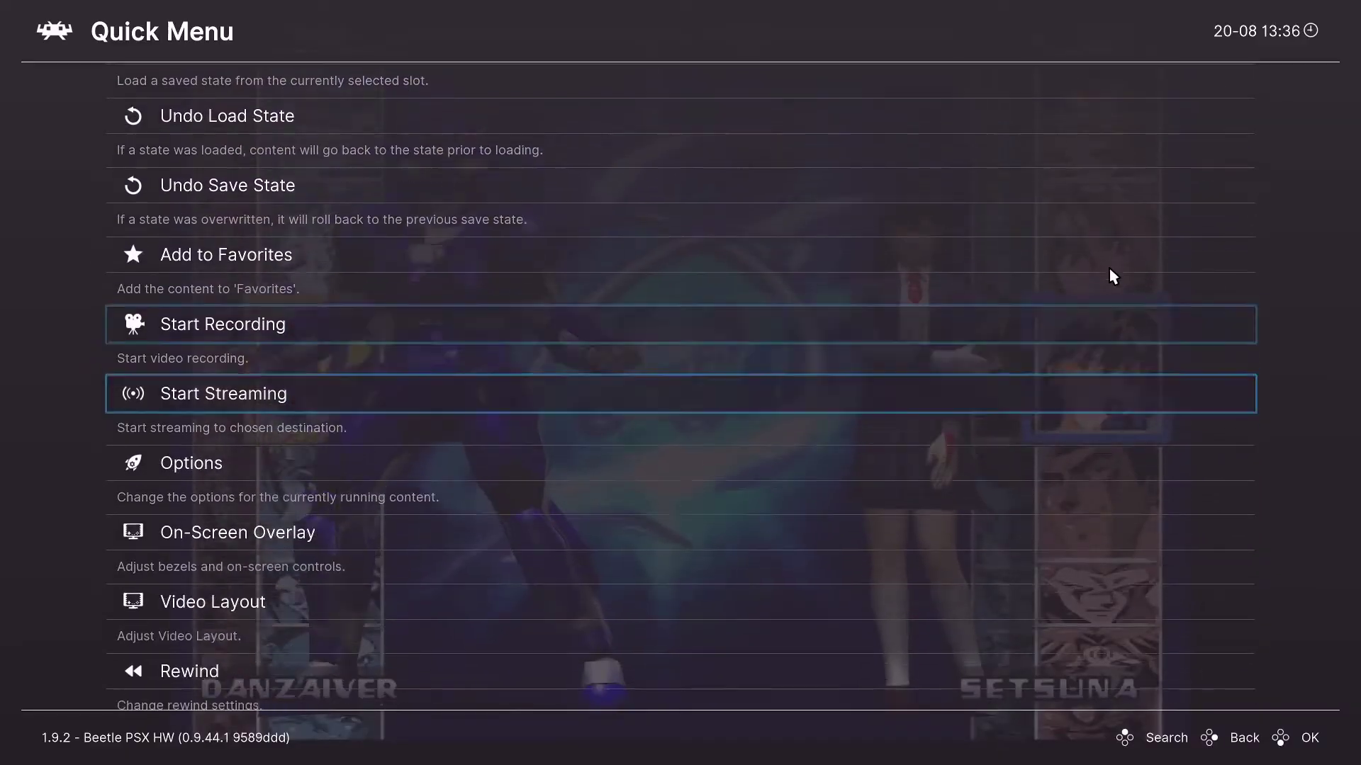
key("Down")
key("Return")
key("Down")
key("Down")
key("Down")
key("Down")
key("Down")
key("Down")
key("Down")
key("Down")
key("Down")
key("Down")
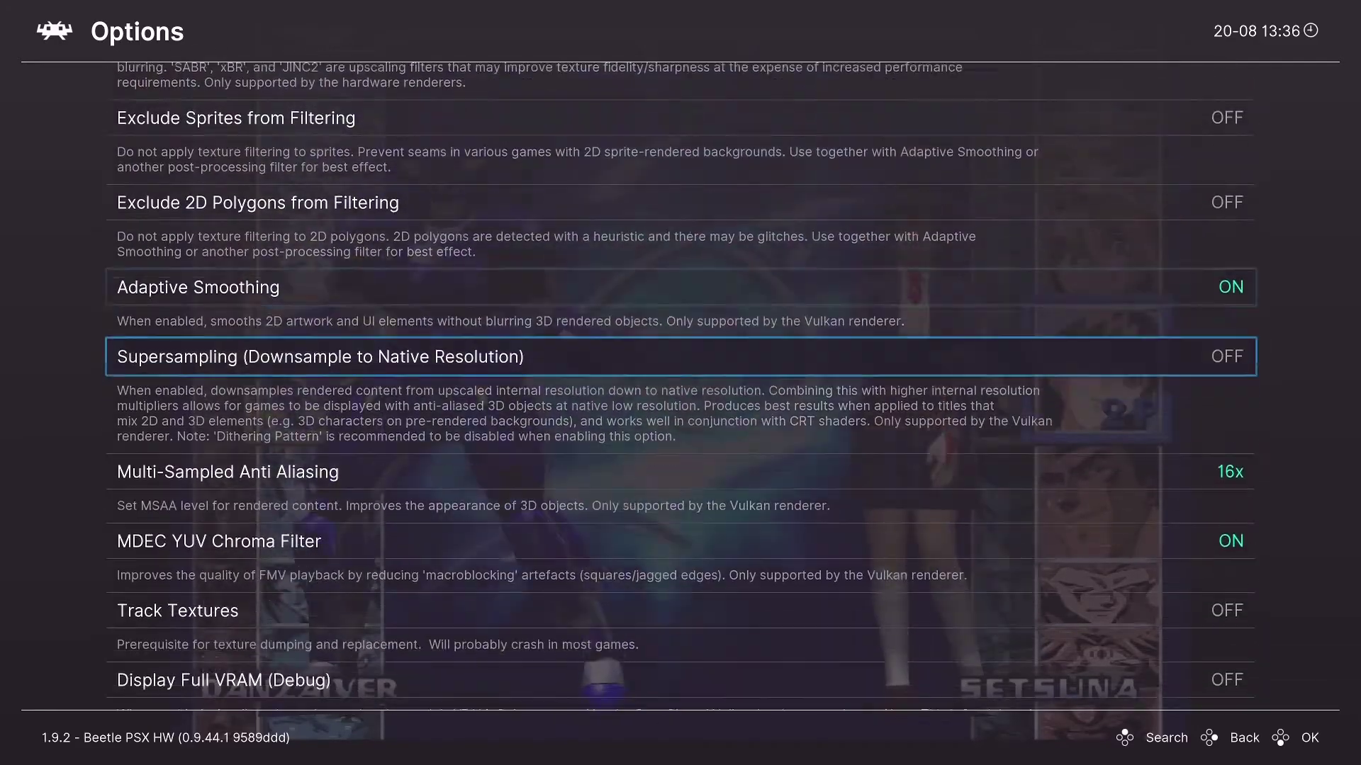
key("Down")
key("Down")
key("Down")
key("Down")
key("Down")
key("Down")
key("Down")
key("Down")
key("Down")
key("Down")
key("Down")
key("Down")
key("Down")
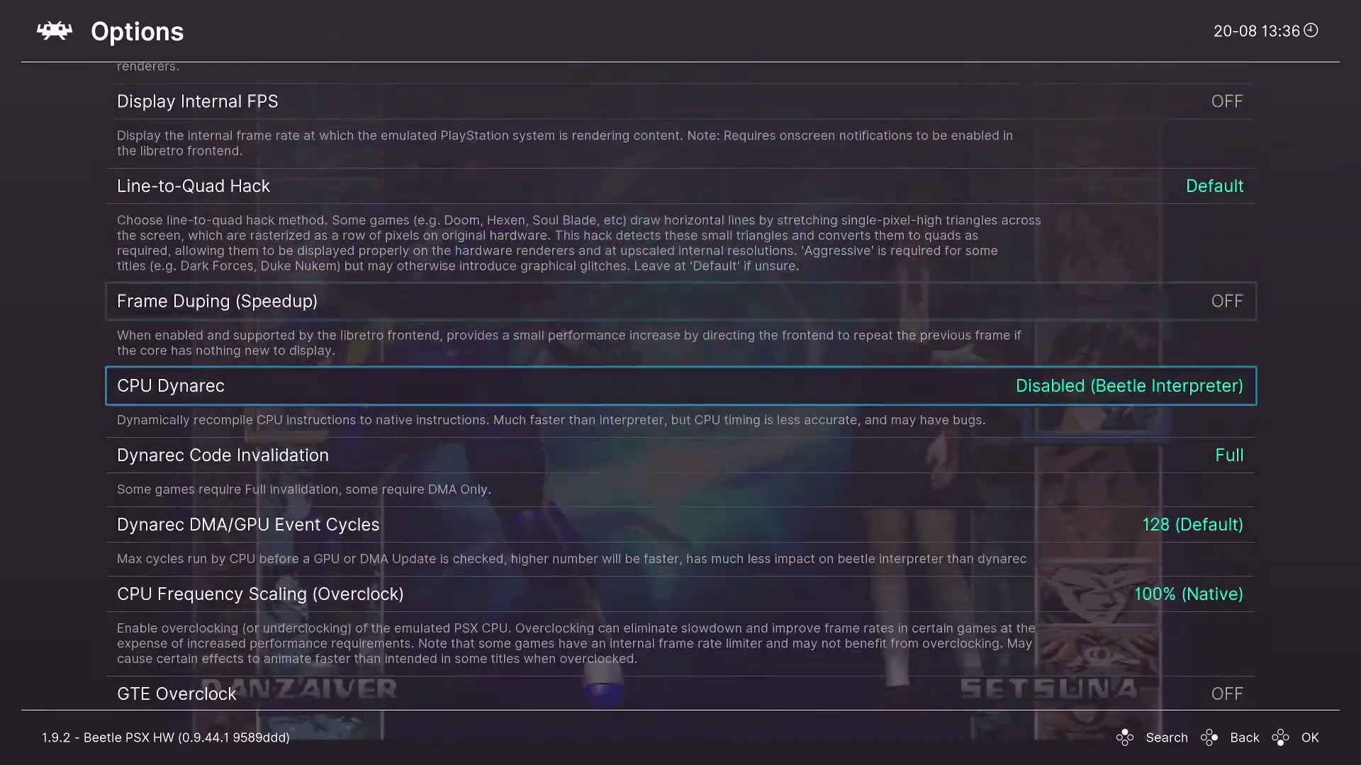
key("Down")
key("Down")
key("Down")
key("Down")
key("Down")
key("Down")
key("Down")
key("Down")
key("Down")
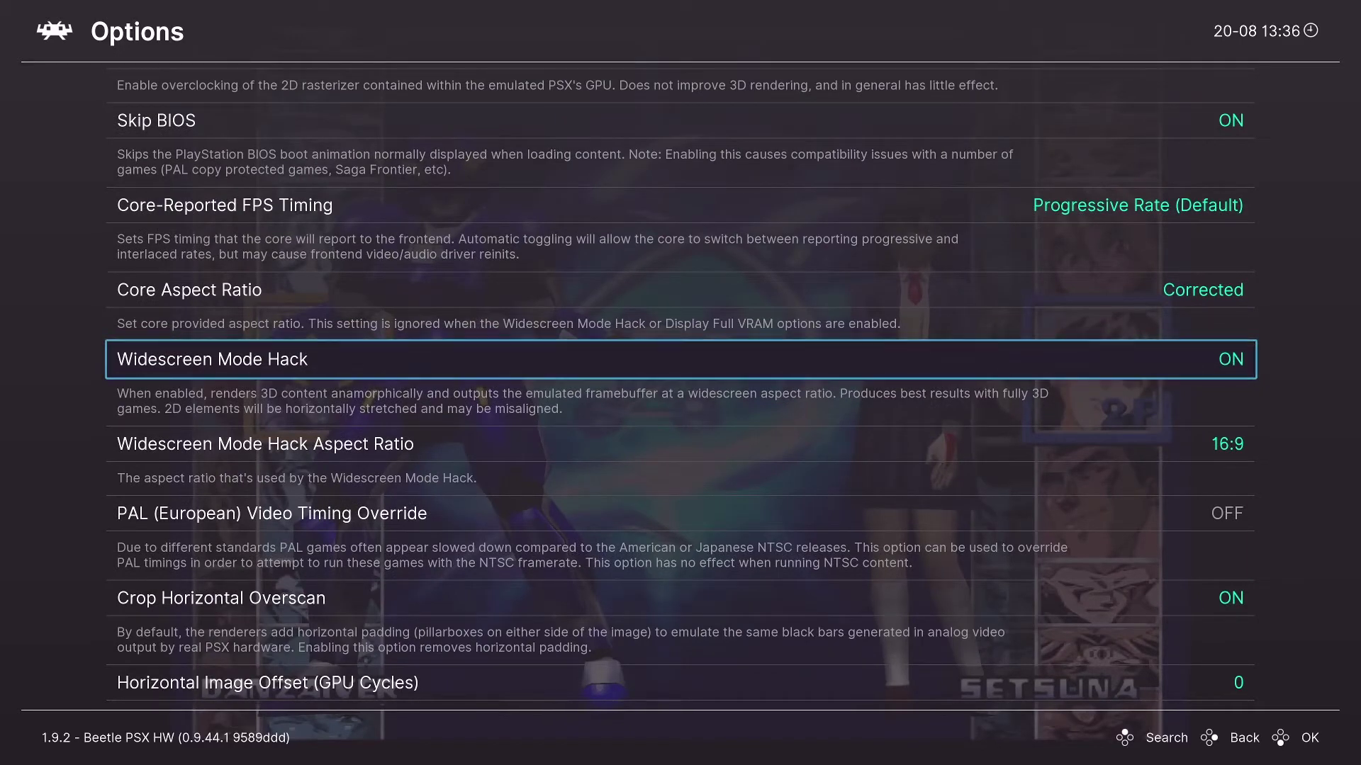
key("Down")
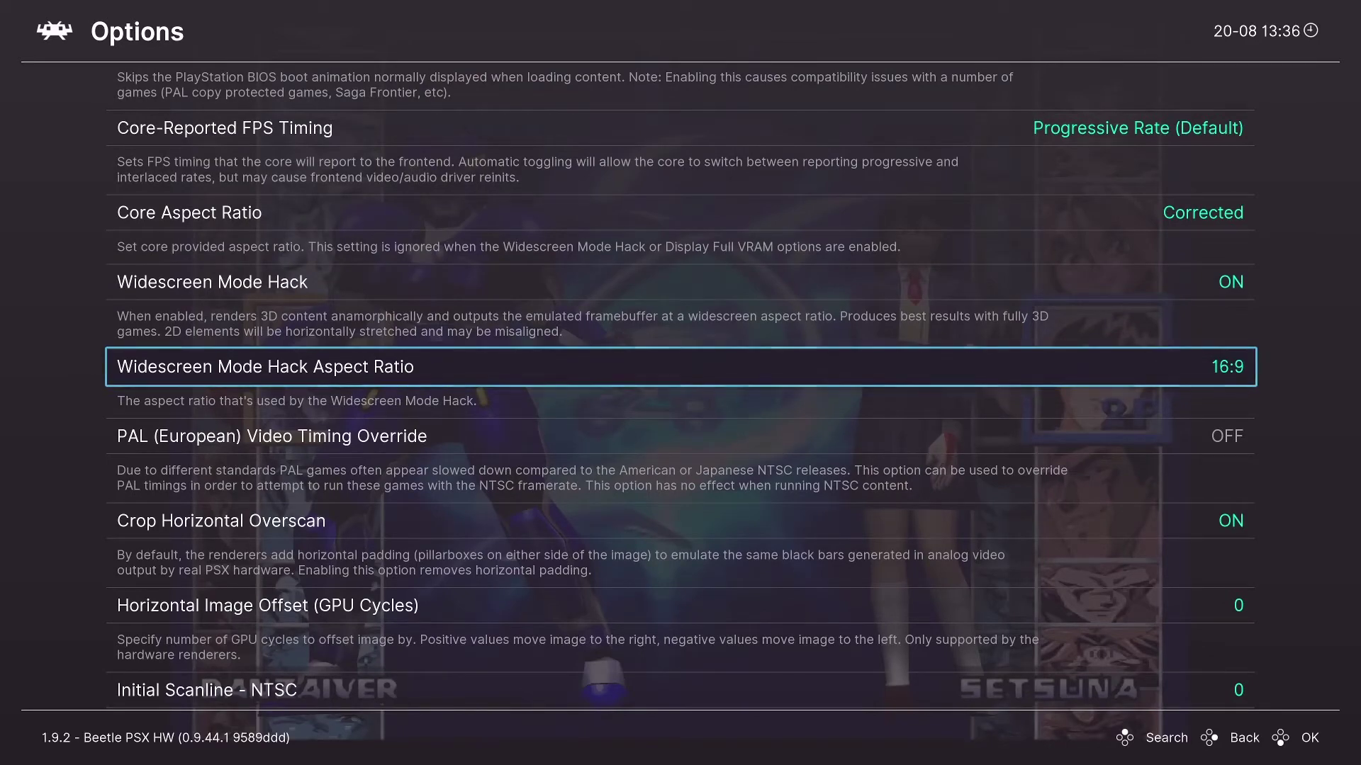
key("BackSpace")
key("Up")
key("Up")
key("Up")
key("Up")
key("Up")
key("Up")
key("Up")
key("Up")
key("Up")
key("Up")
key("Up")
key("Up")
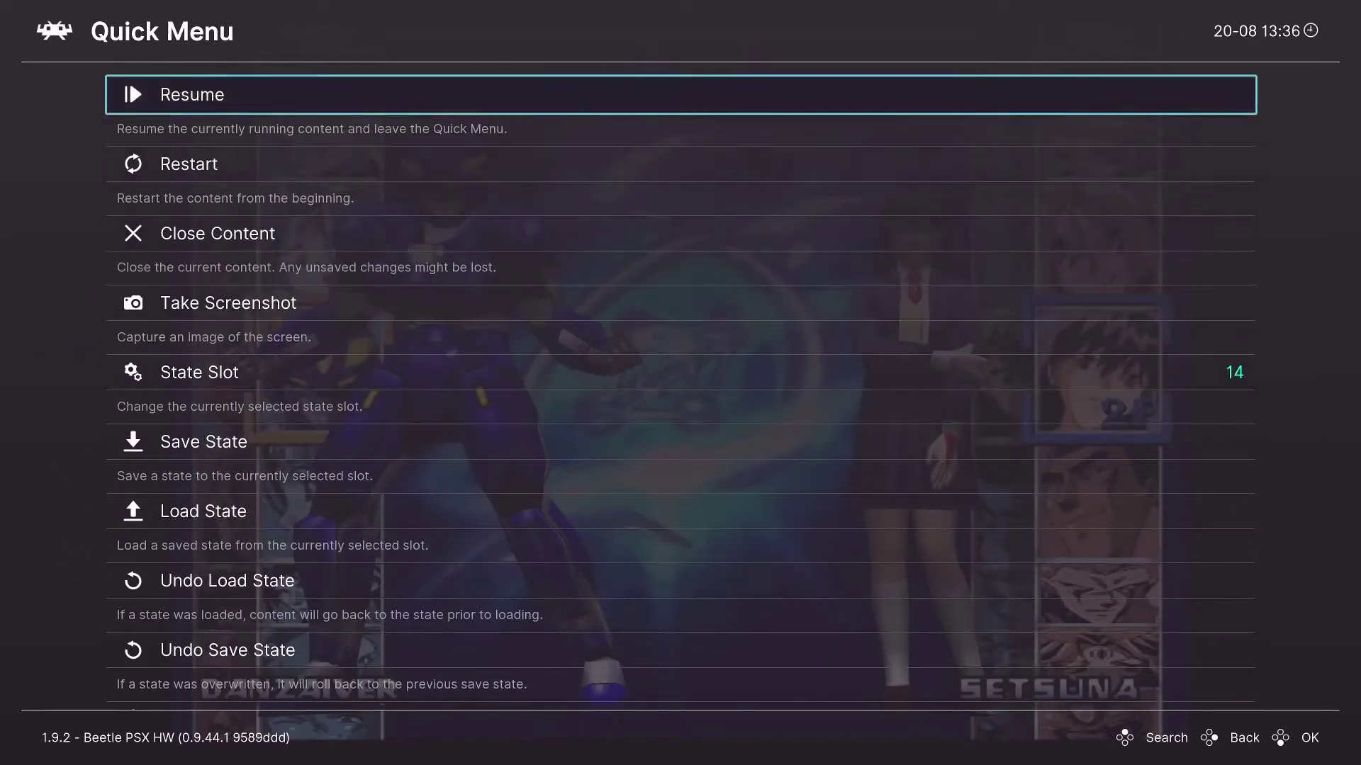
key("Return")
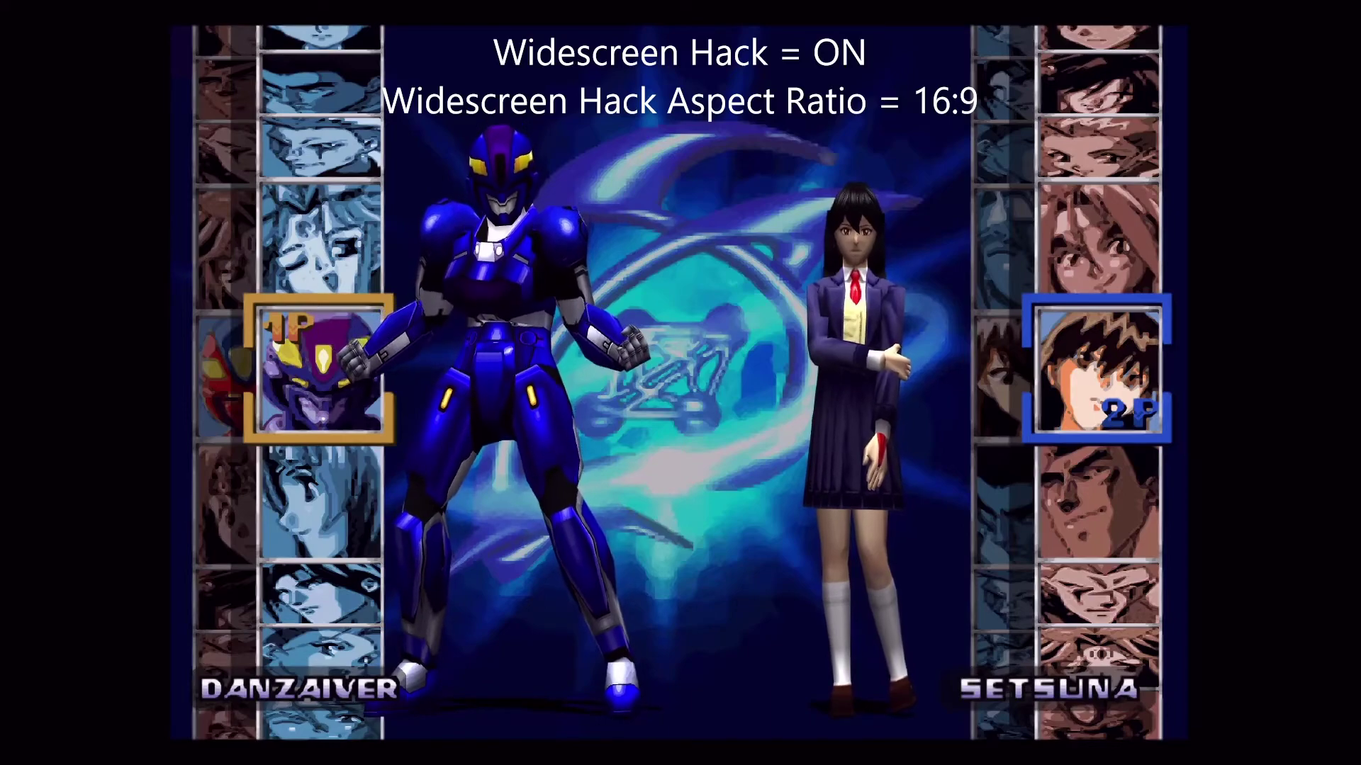
- Set Settings > Video > Scaling > Aspect Ratio to 16:9
key("F1")
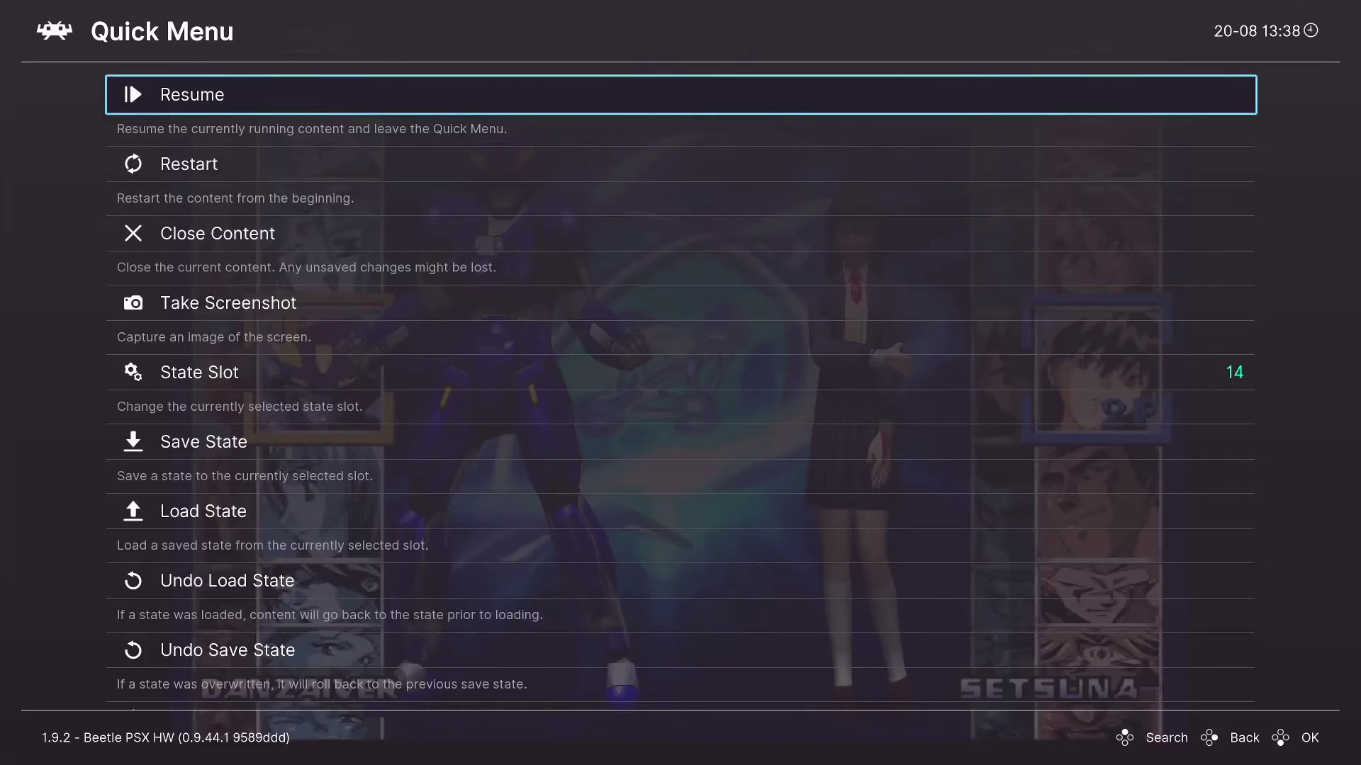
key("BackSpace")
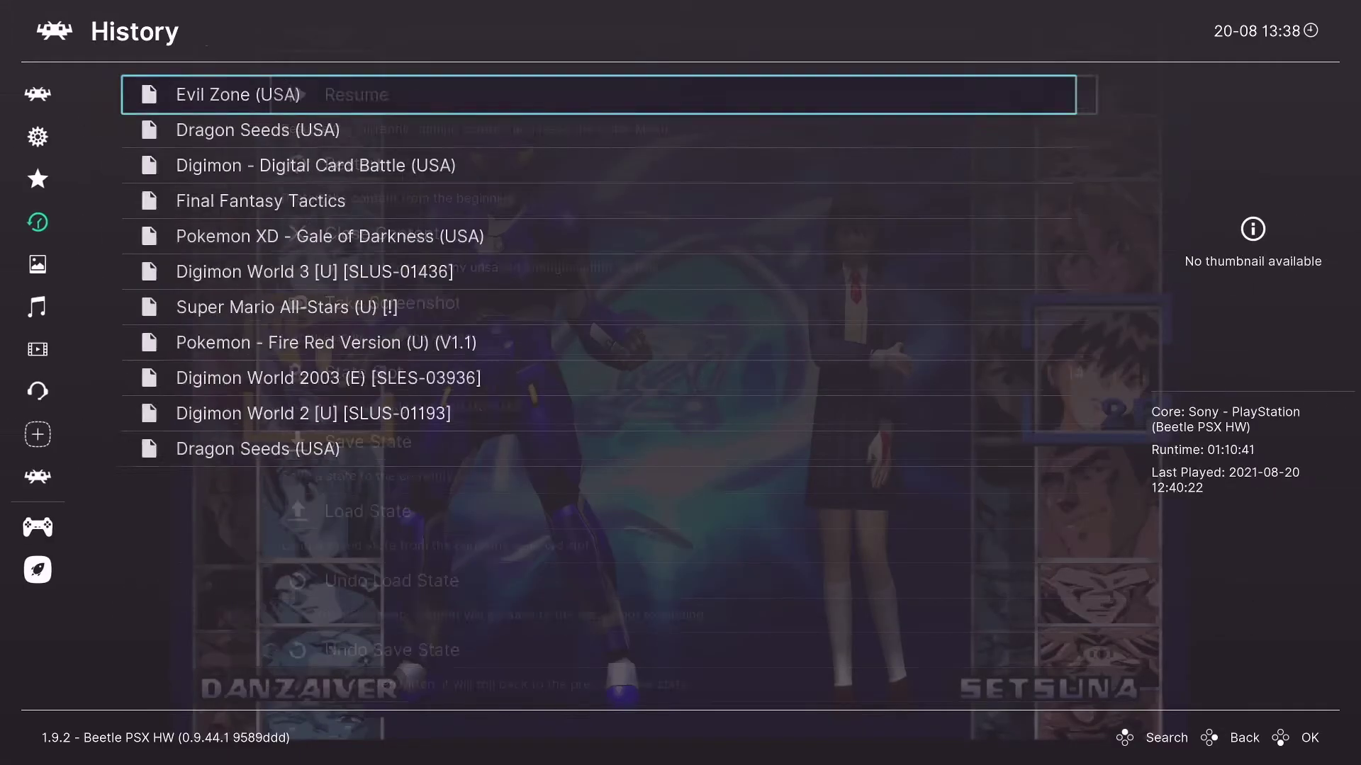
key("Left")
key("Up")
key("Up")
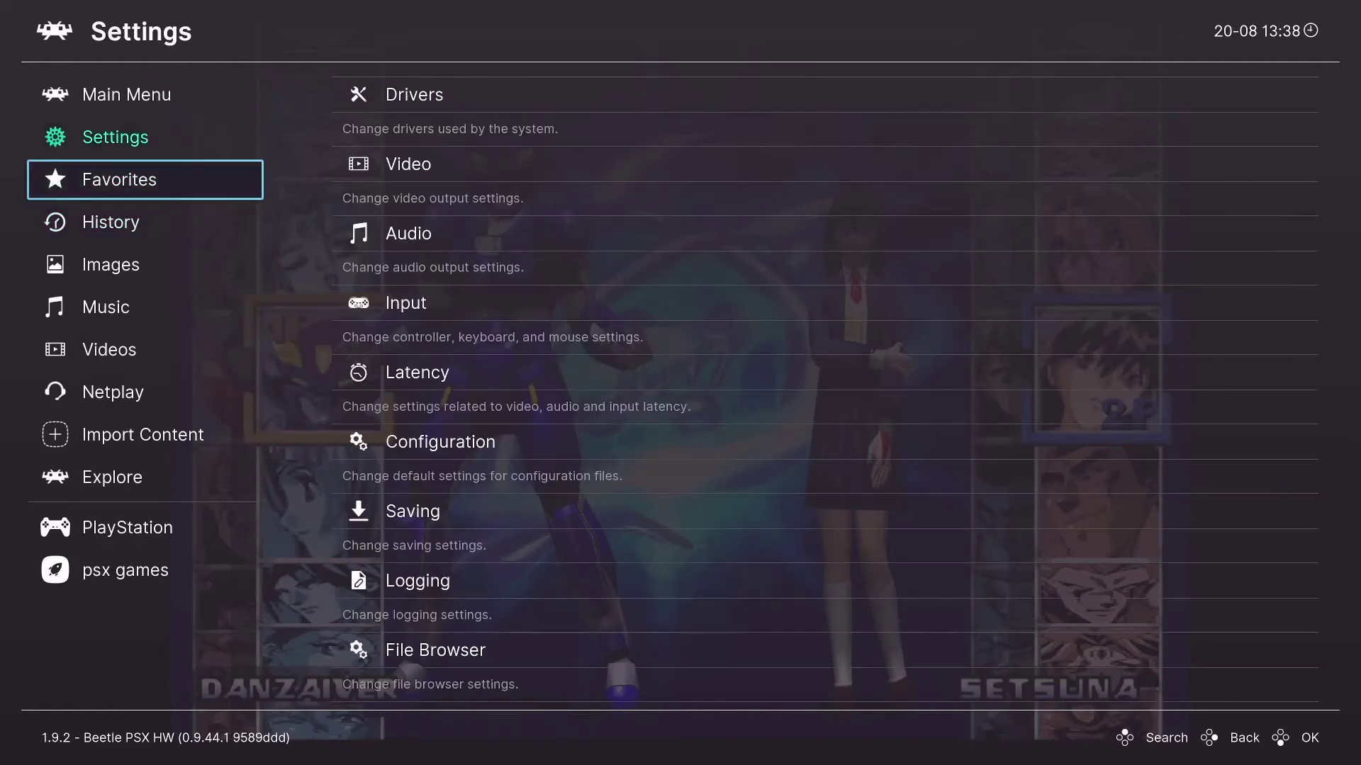
key("Right")
key("Down")
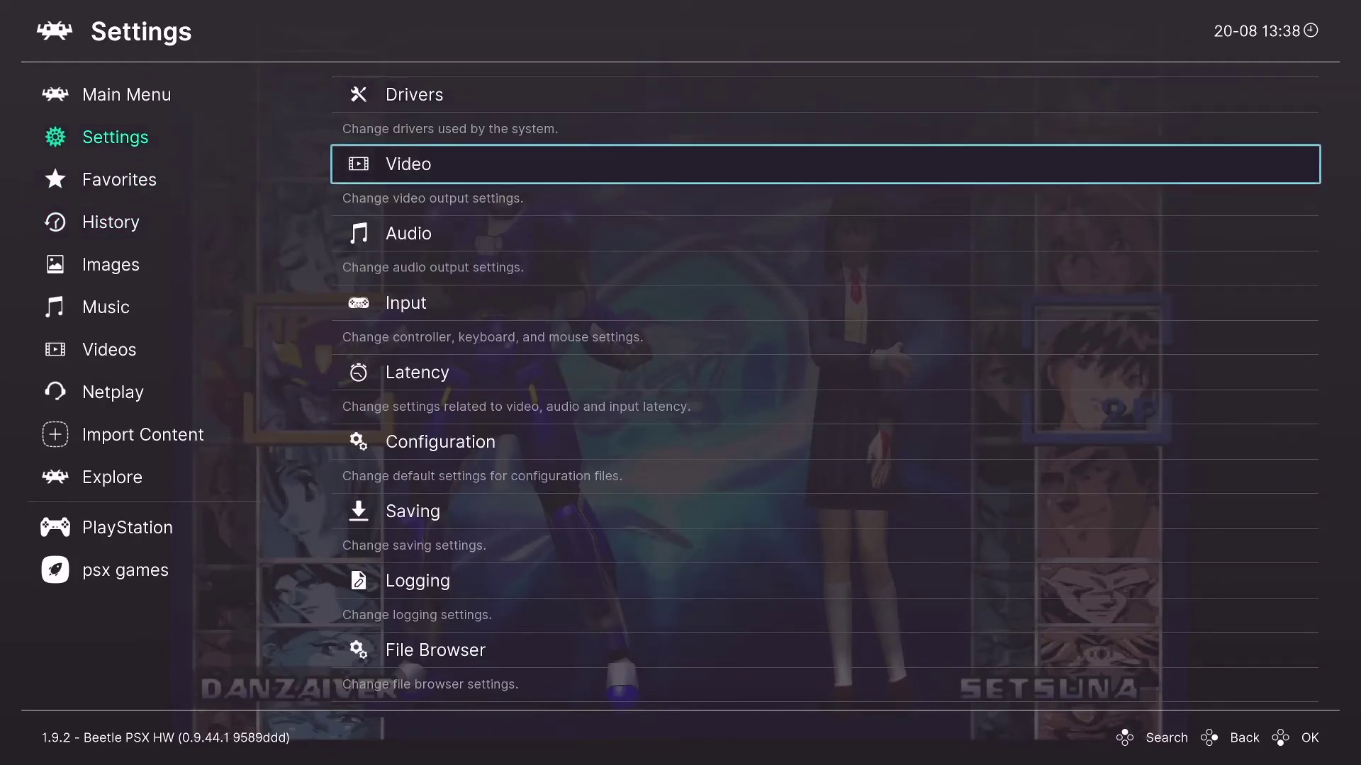
key("Return")
key("Down")
key("Down")
key("Down")
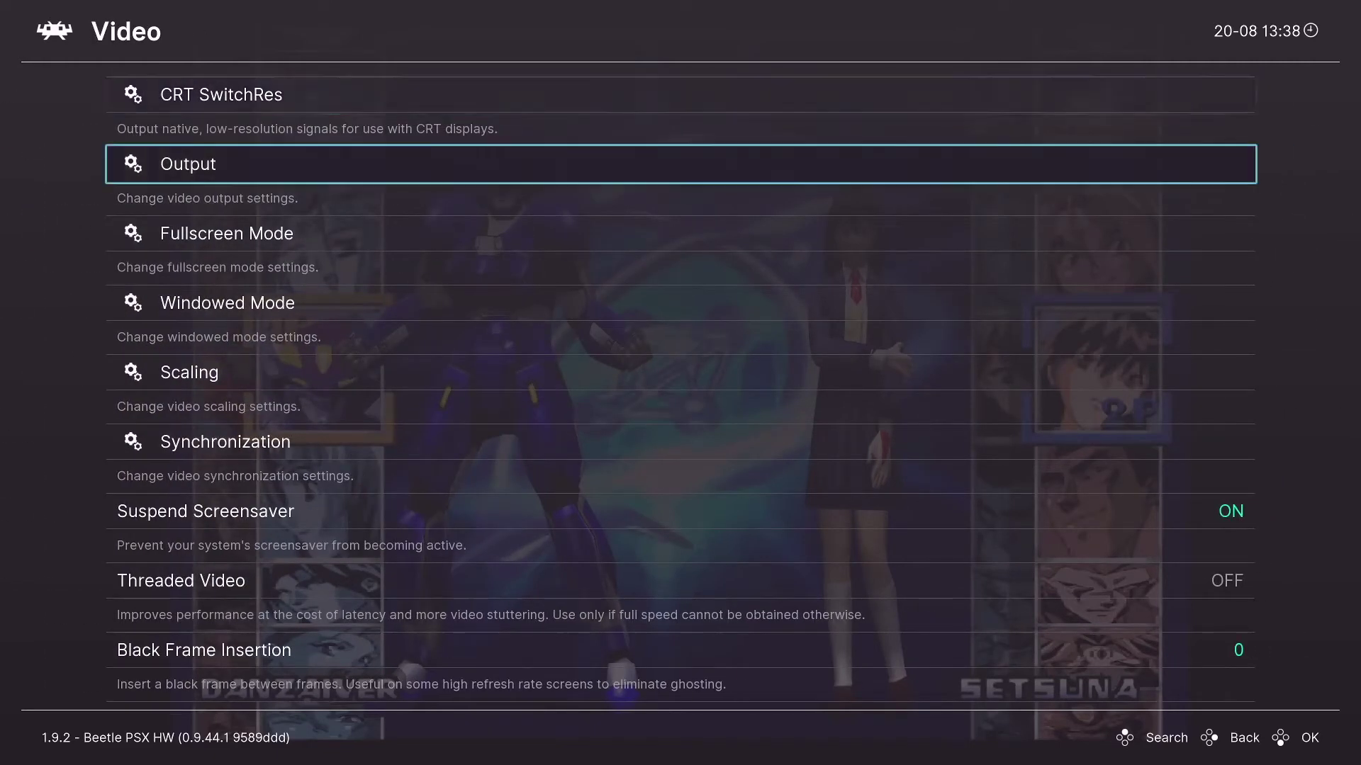
key("Down")
key("Return")
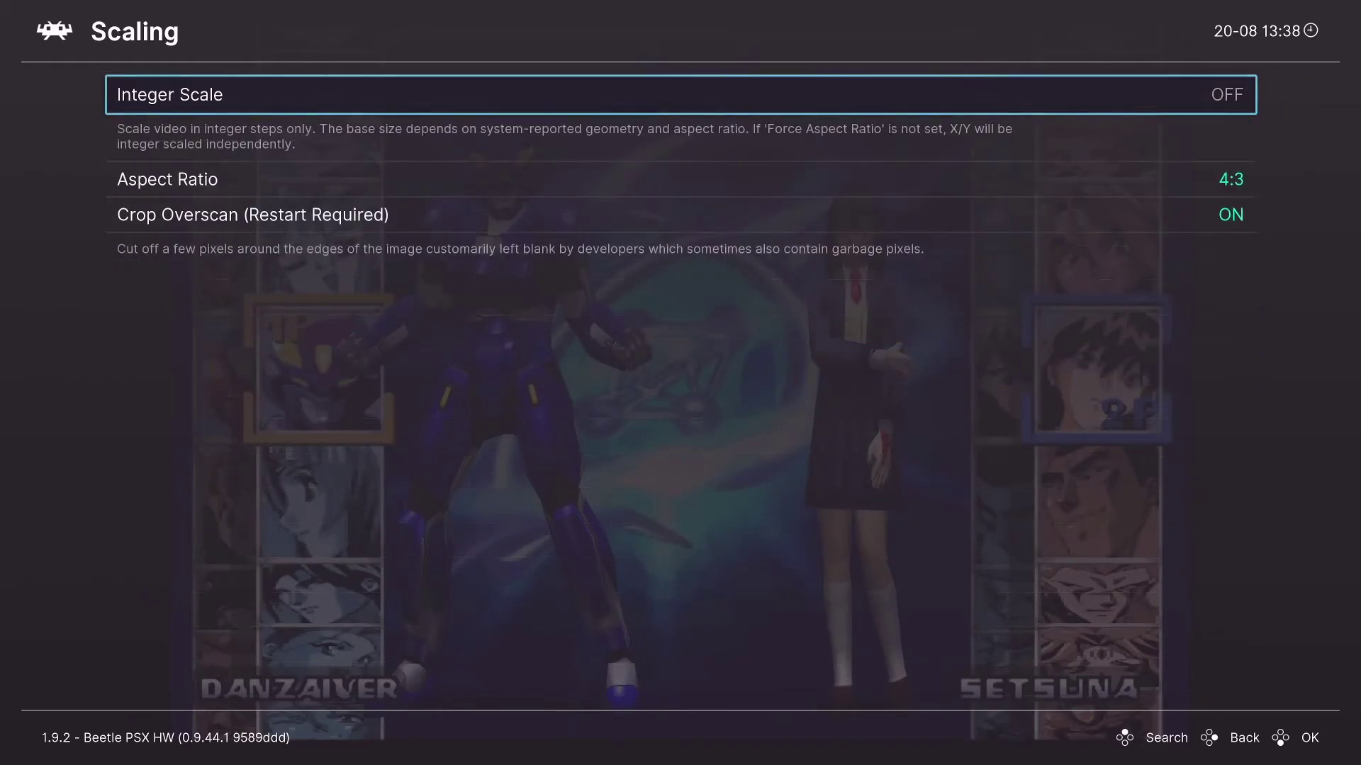
key("Down")
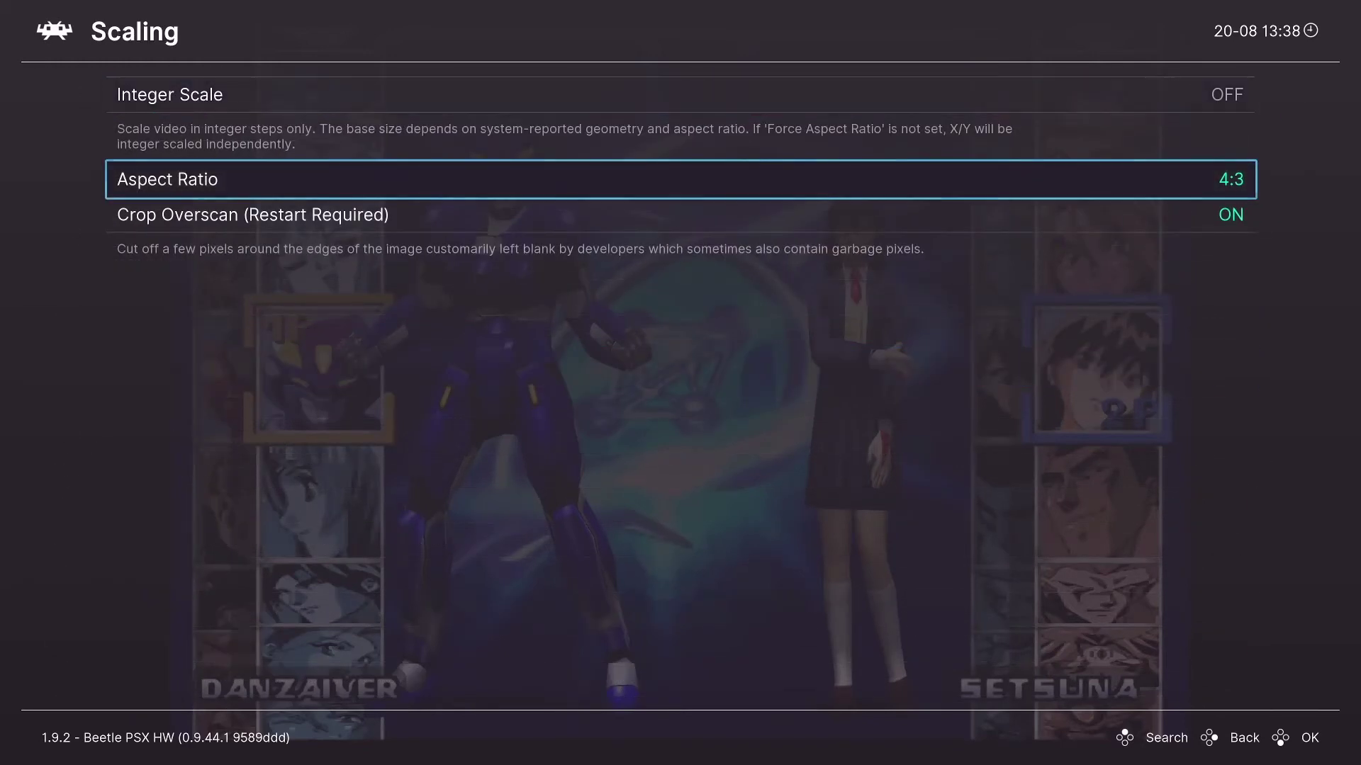
key("Return")
key("Down")
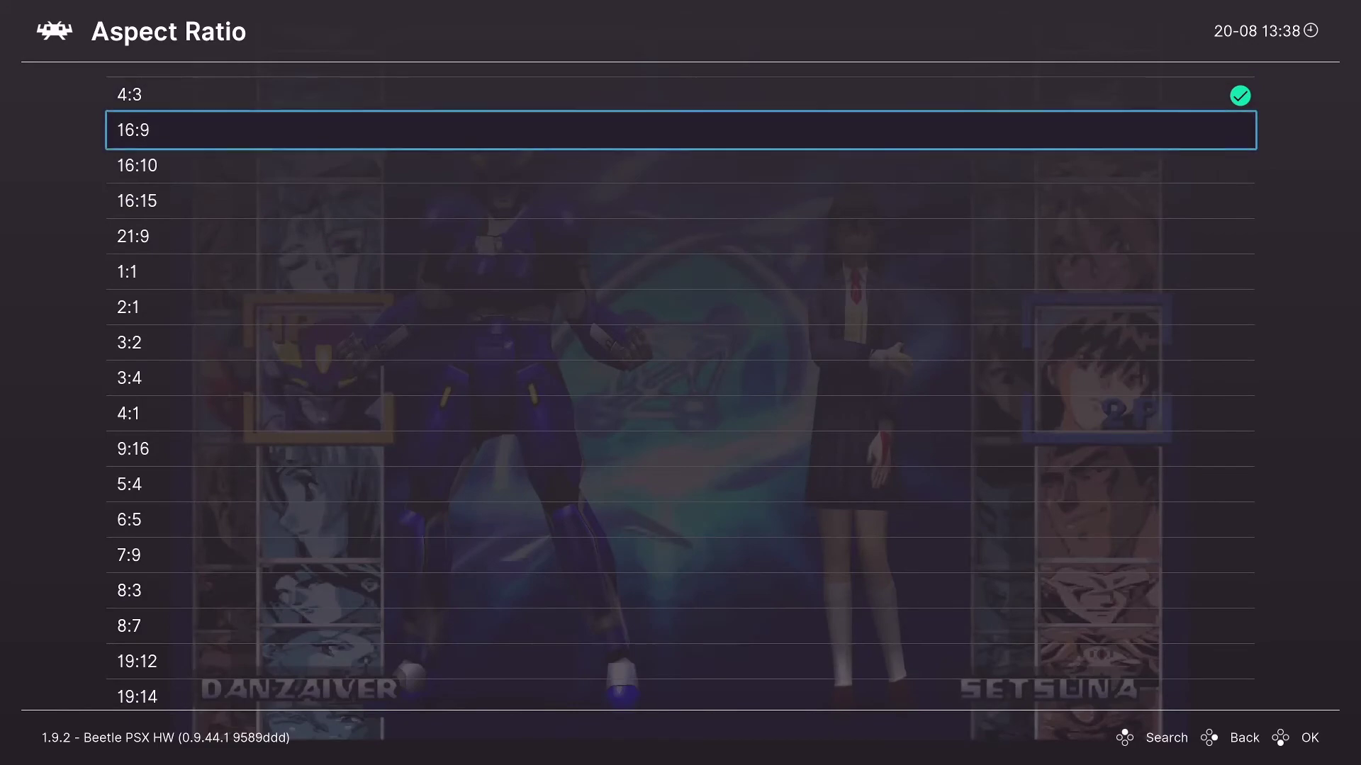
key("Return")
- Go back to History and resume Evil Zone at the 16:9 ratio
key("BackSpace")
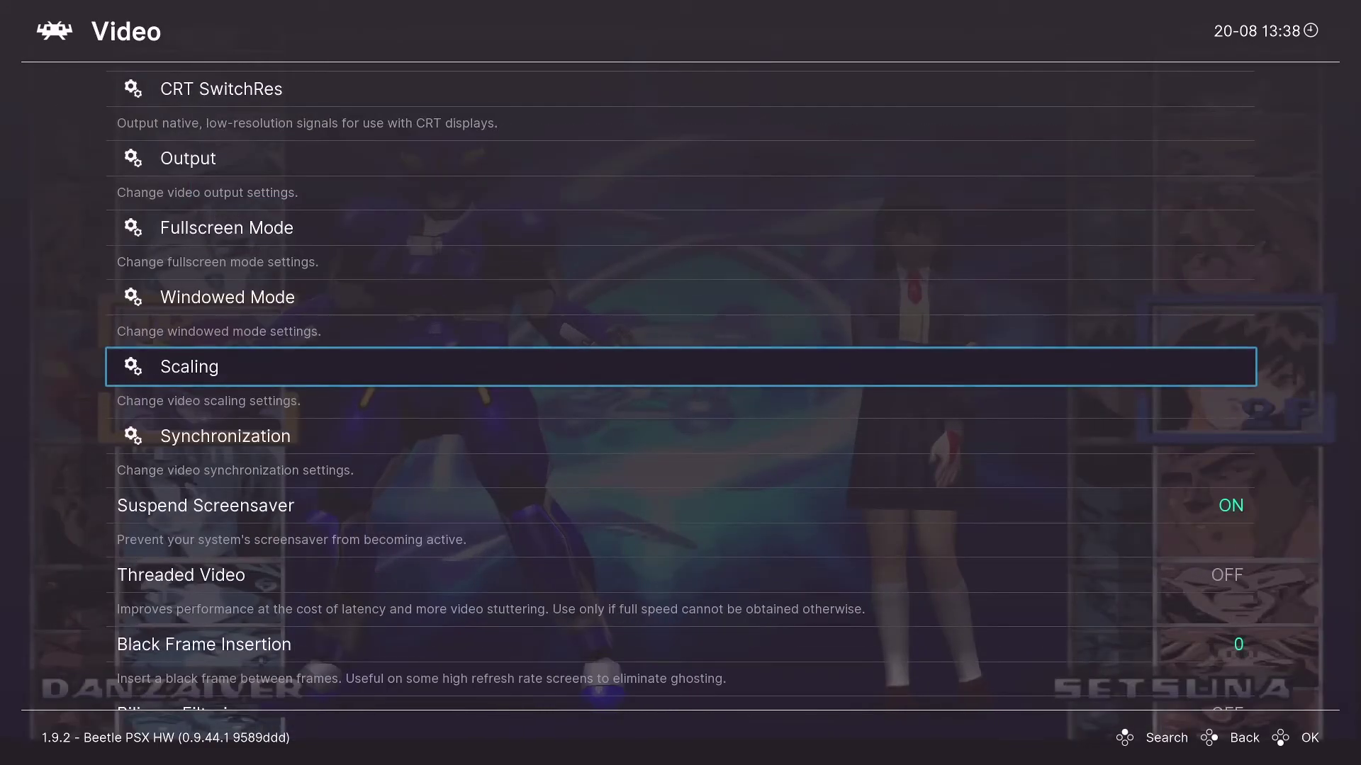
key("Up")
key("BackSpace")
key("Up")
key("Left")
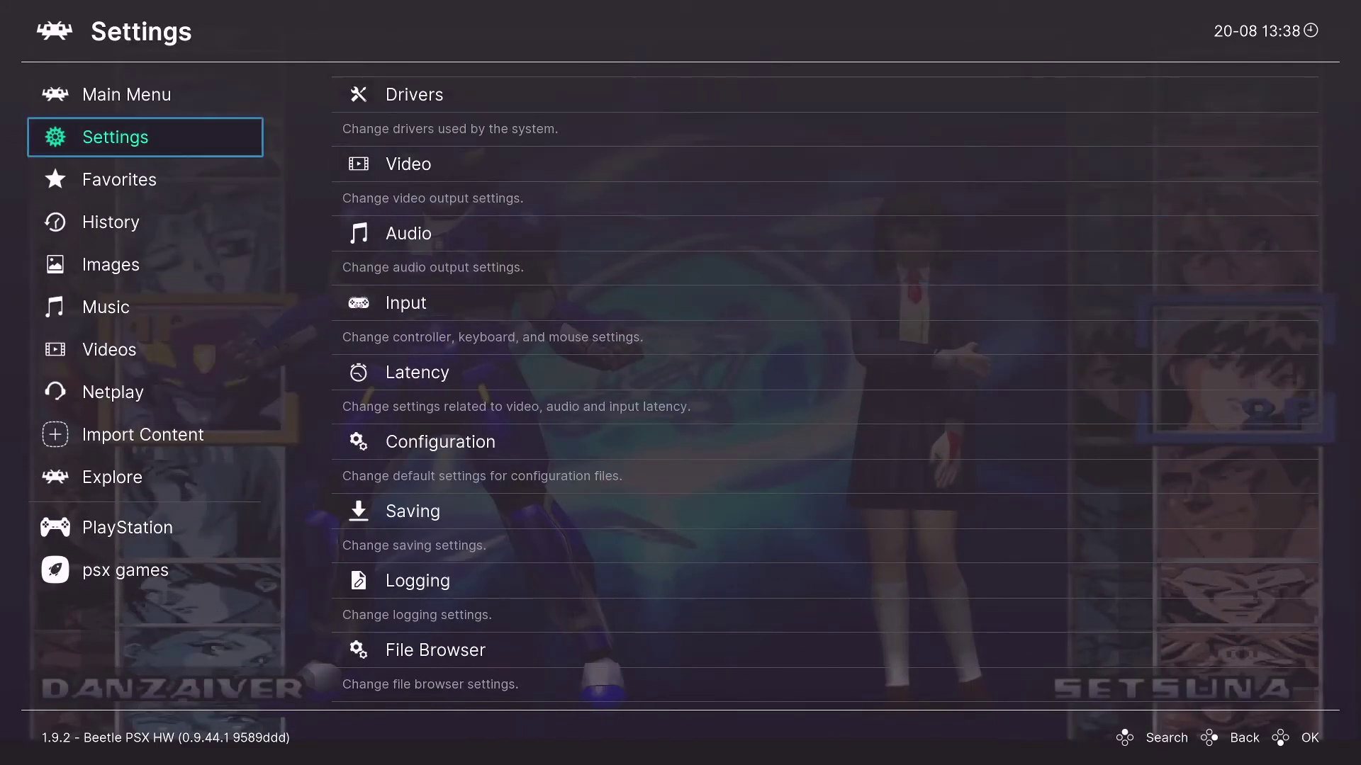
key("Down")
key("Down")
key("Right")
key("Return")
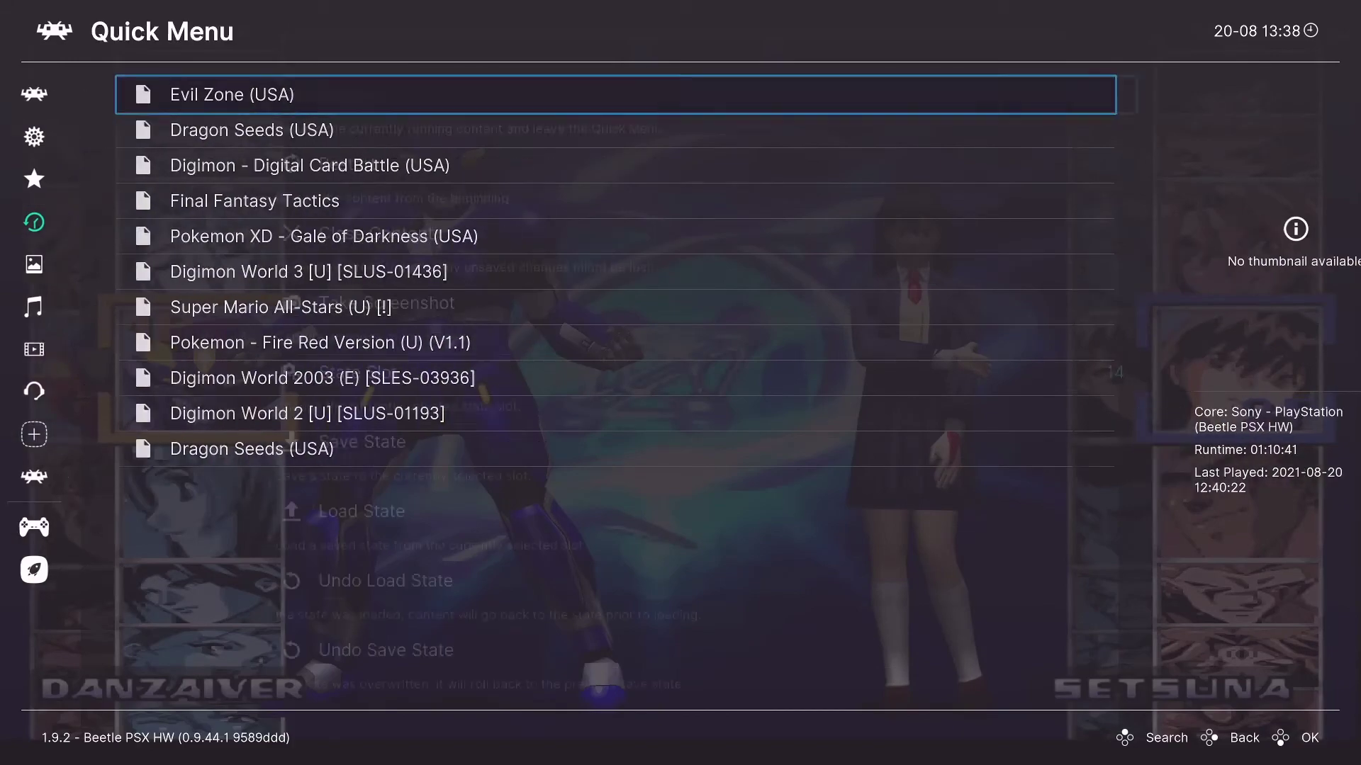
key("Return")
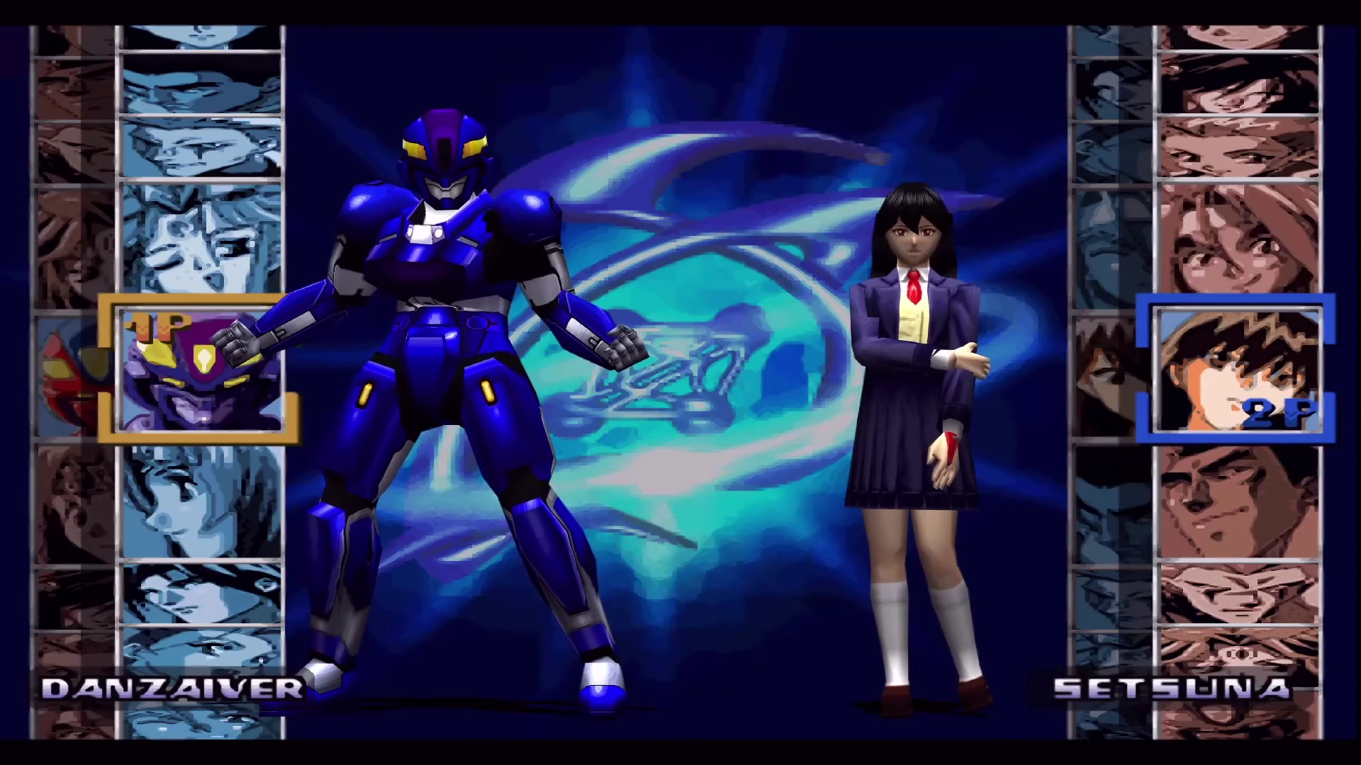